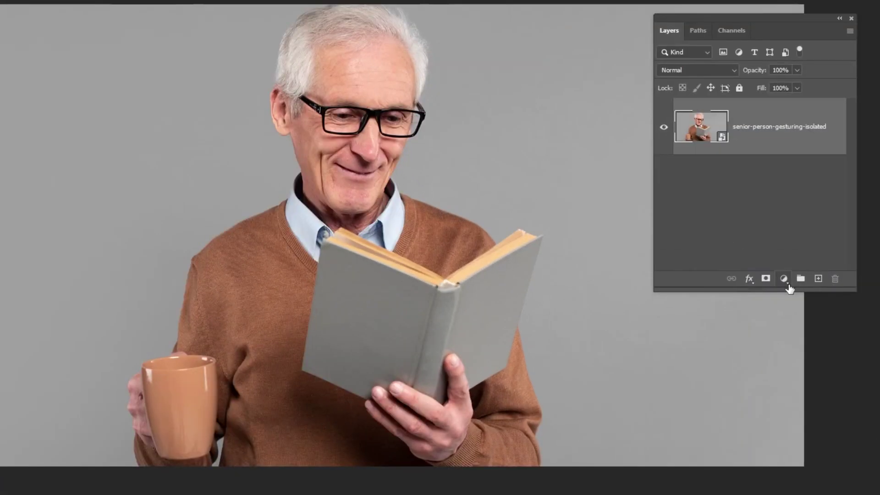
Step: Add a grey (a4a4a4) Solid Color fill layer
click(801, 297)
drag(468, 287, 390, 233)
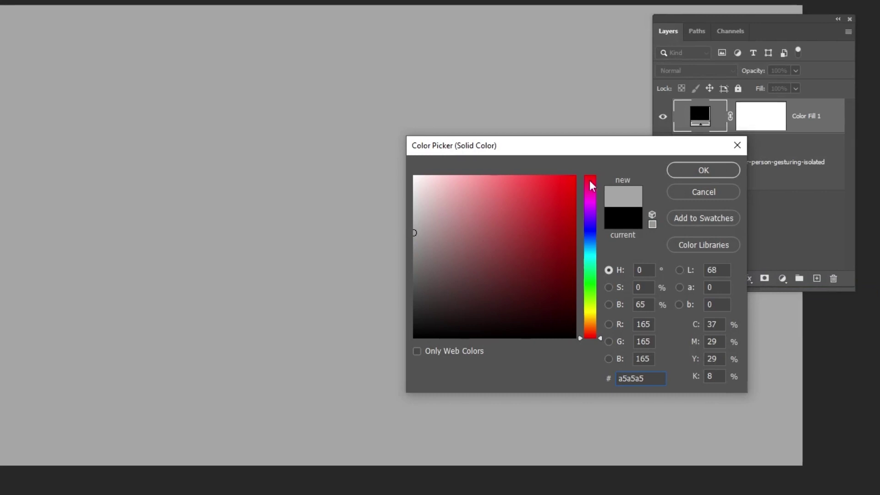
click(678, 173)
Step: Move the grey fill layer below the photo and select the photo layer
drag(821, 120, 812, 192)
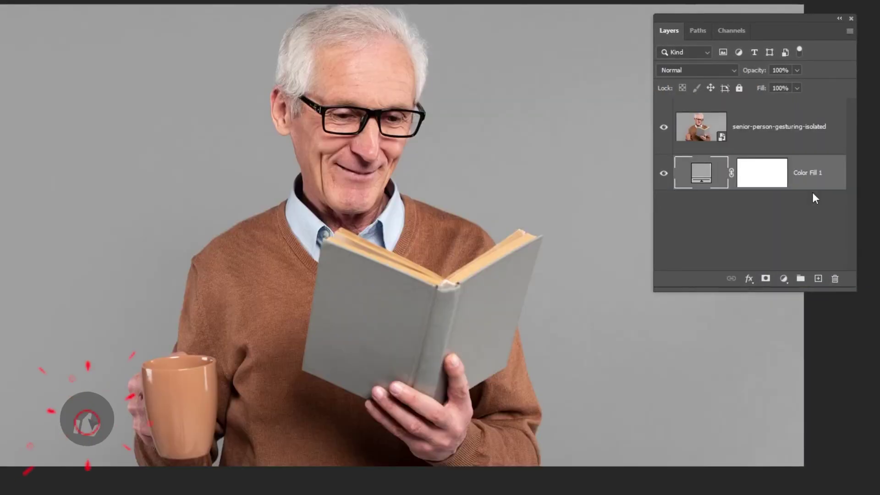
click(787, 142)
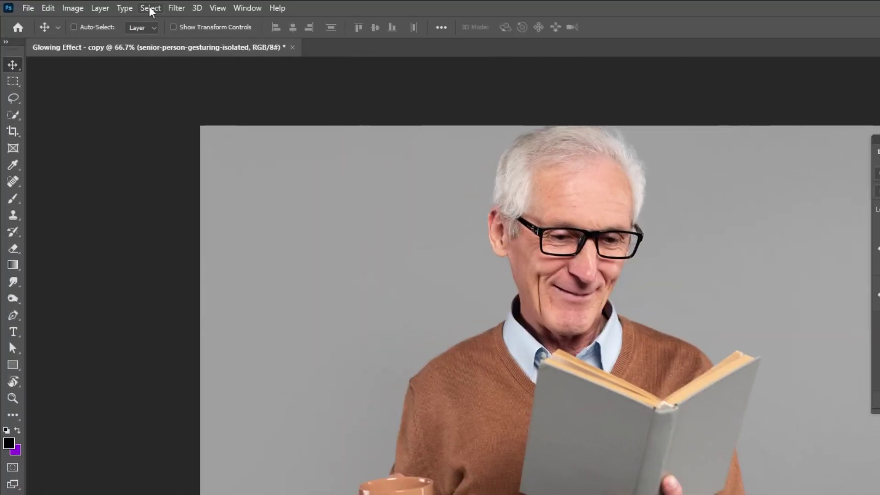
click(149, 7)
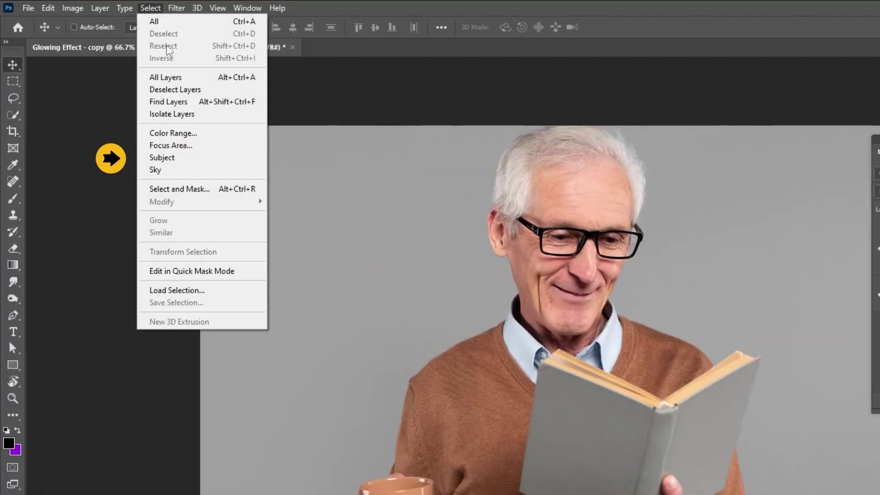
Step: Select the man with Select > Subject and mask the photo layer to him
click(188, 158)
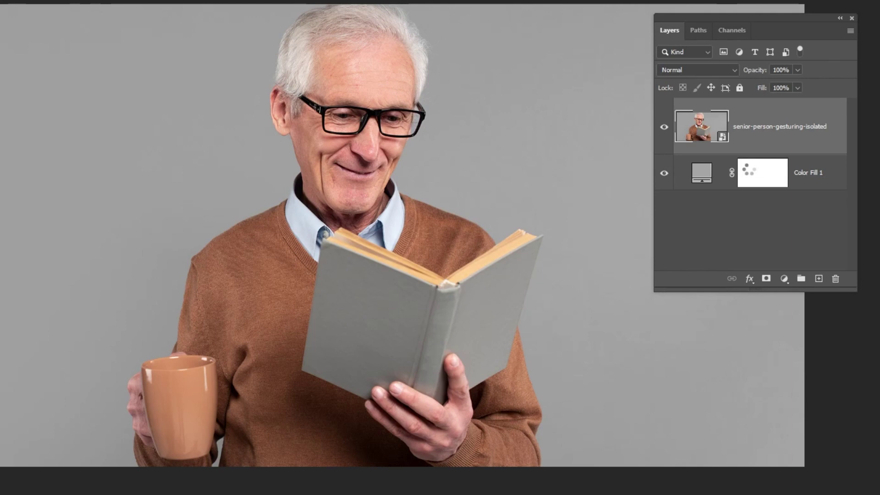
click(767, 279)
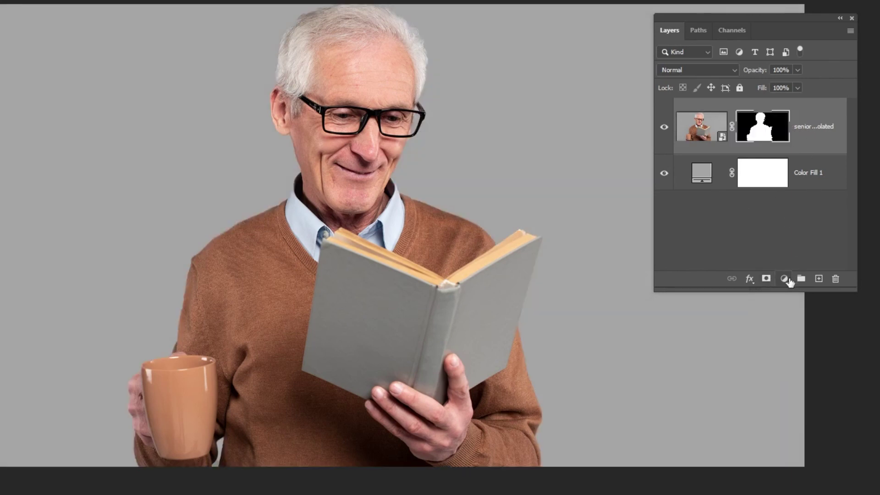
click(784, 279)
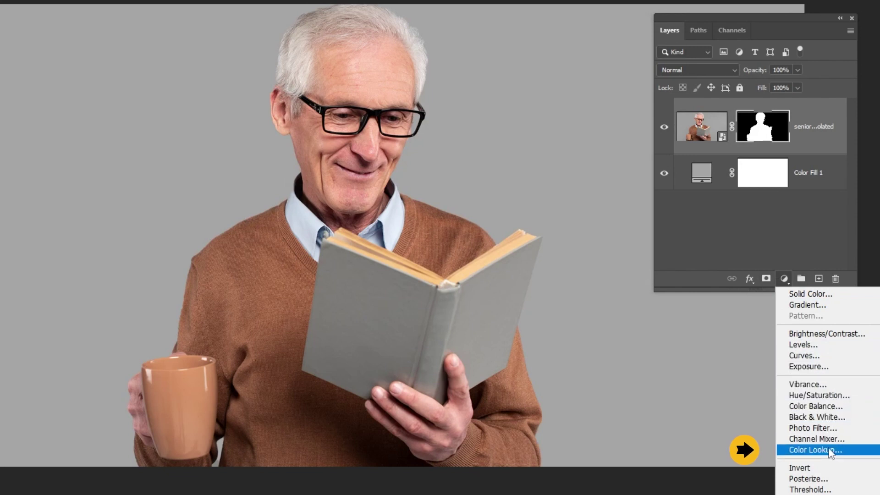
Step: Add a Color Lookup layer using the NightFromDay.CUBE LUT for a night-blue tint
click(830, 450)
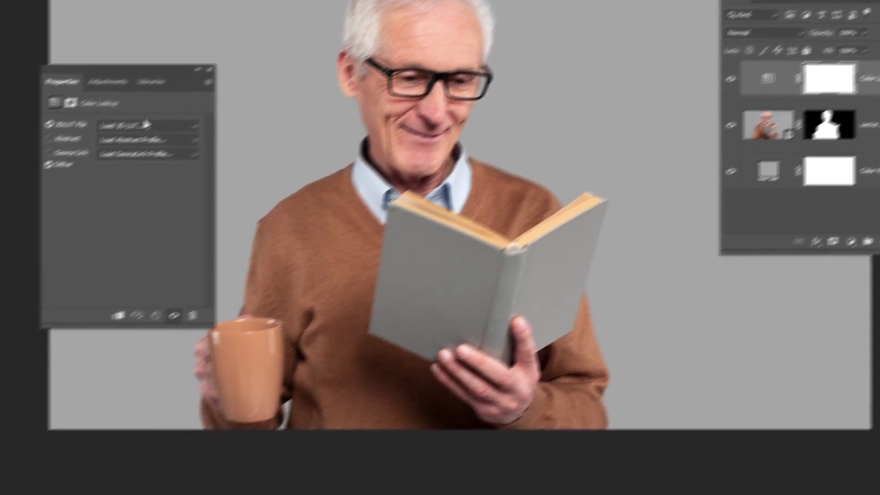
click(146, 124)
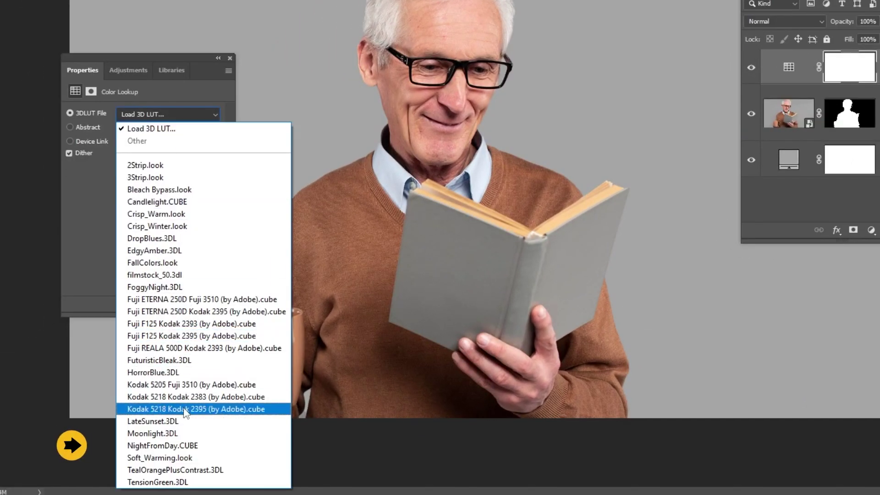
click(183, 445)
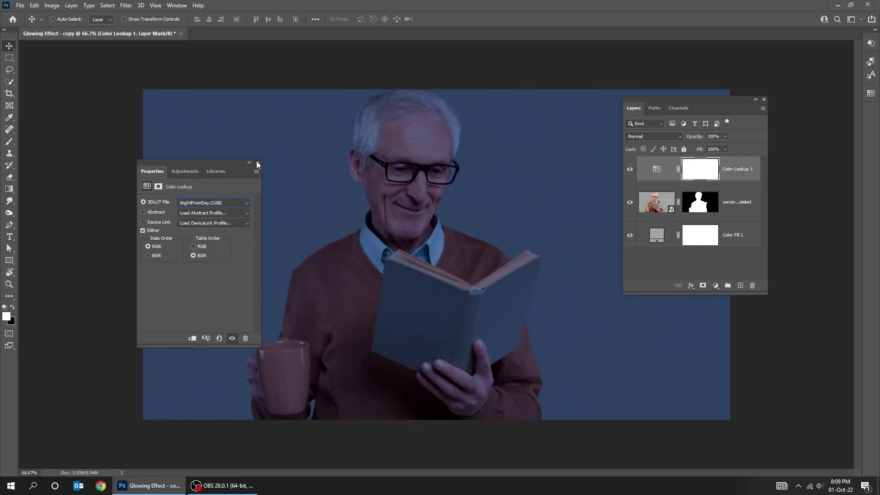
click(257, 161)
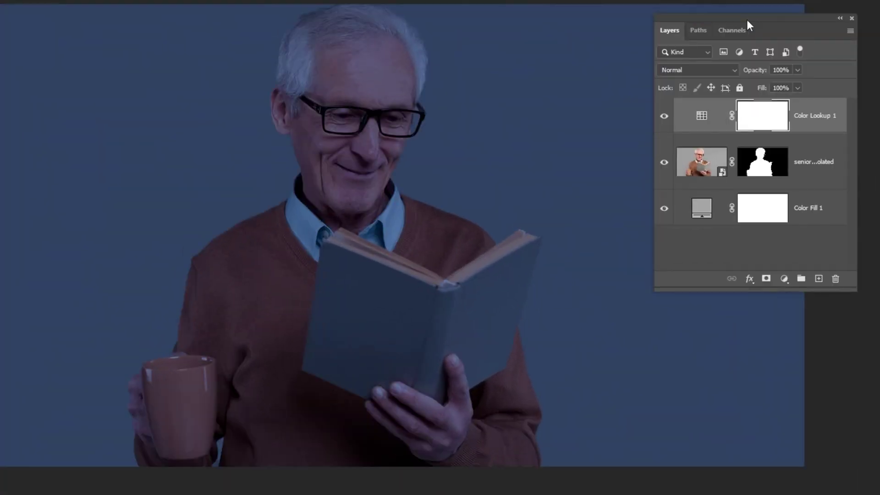
drag(748, 27, 747, 0)
click(782, 221)
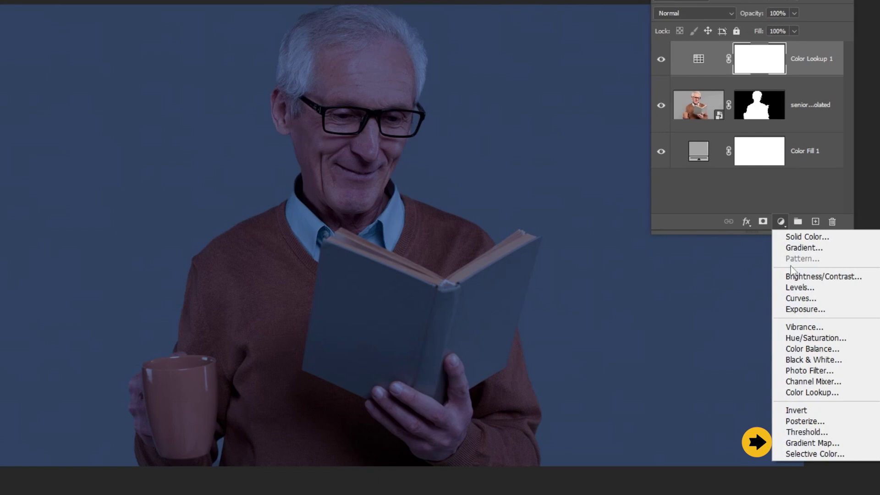
Step: Add a Gradient Map using Legacy Photographic Toning Blue 1, blended as Soft Light
click(832, 443)
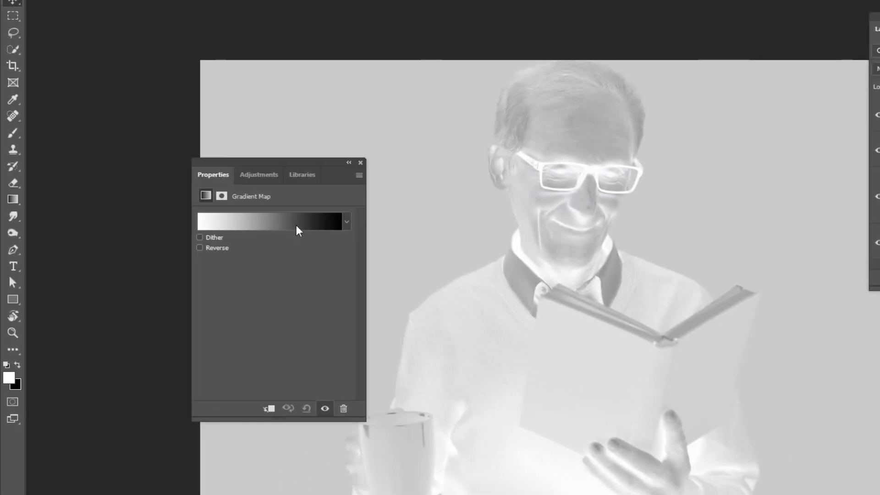
click(298, 231)
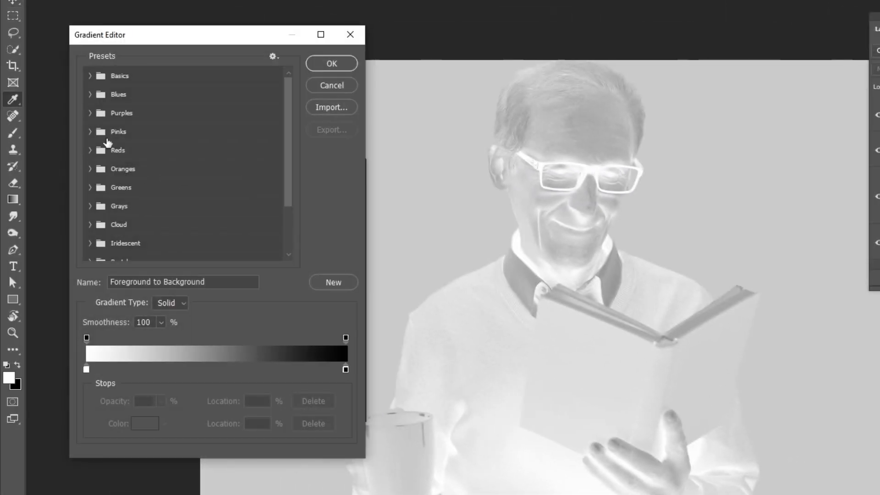
scroll(103, 174, down, 4)
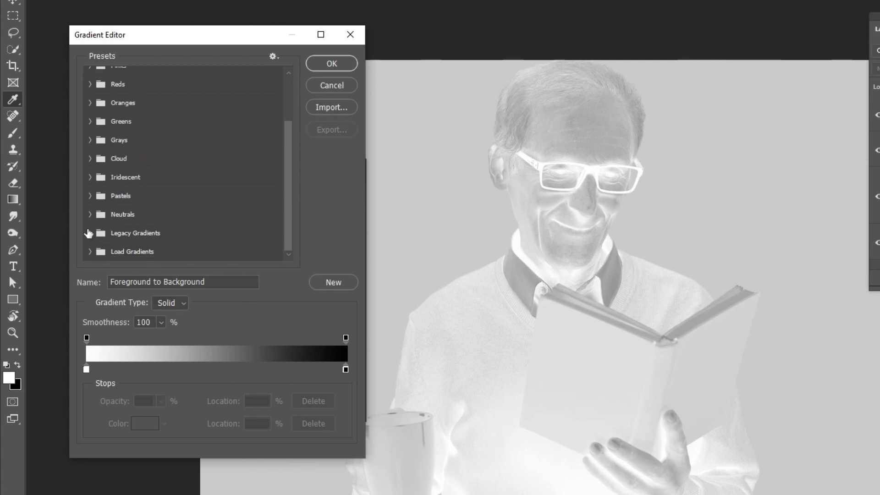
click(90, 232)
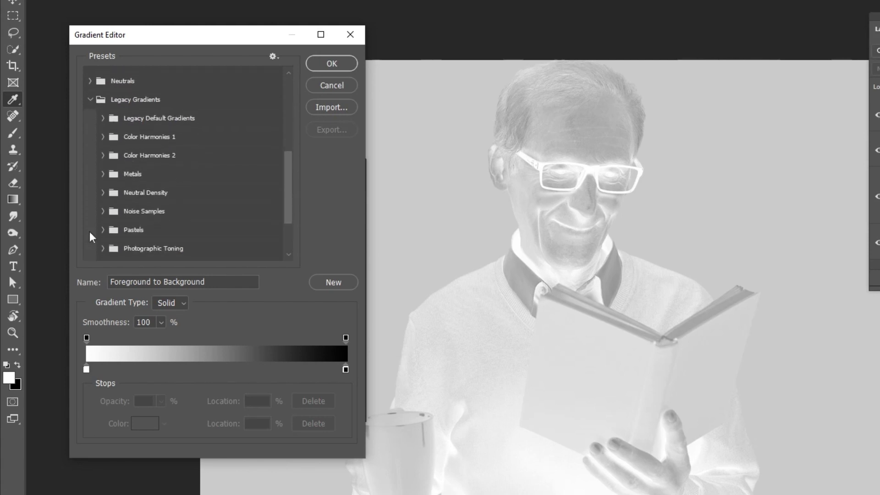
click(103, 207)
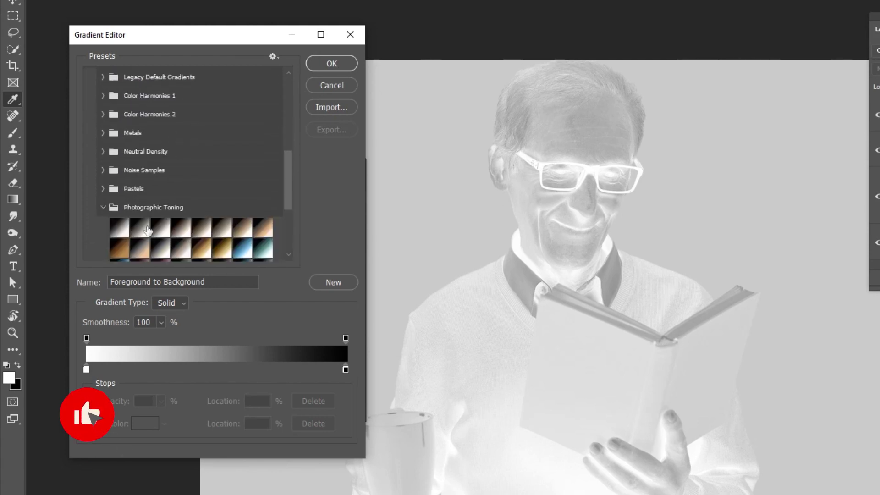
click(246, 250)
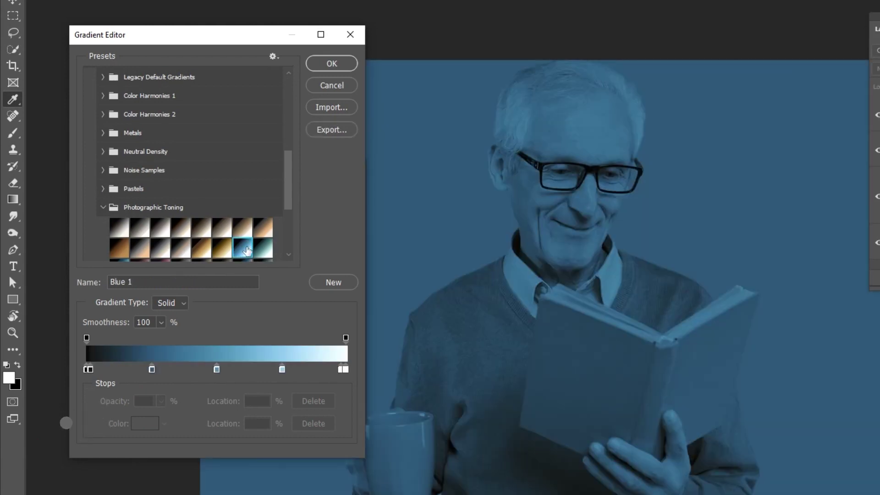
click(332, 64)
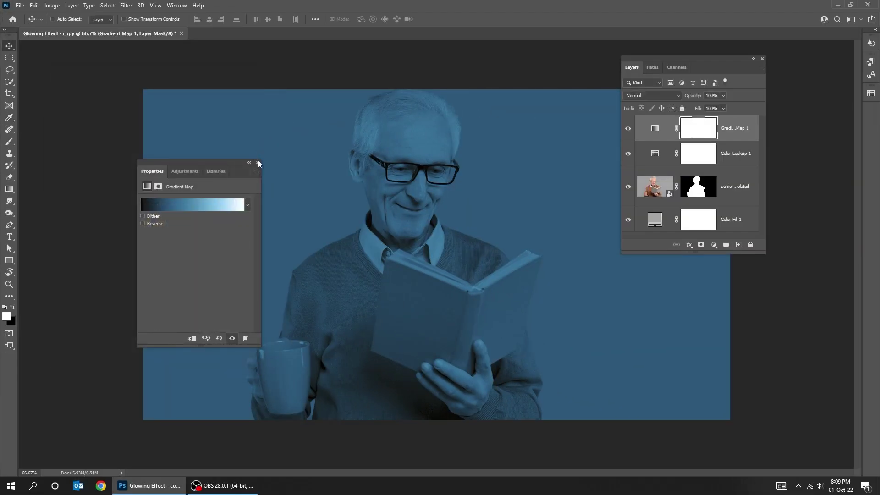
click(258, 162)
click(671, 95)
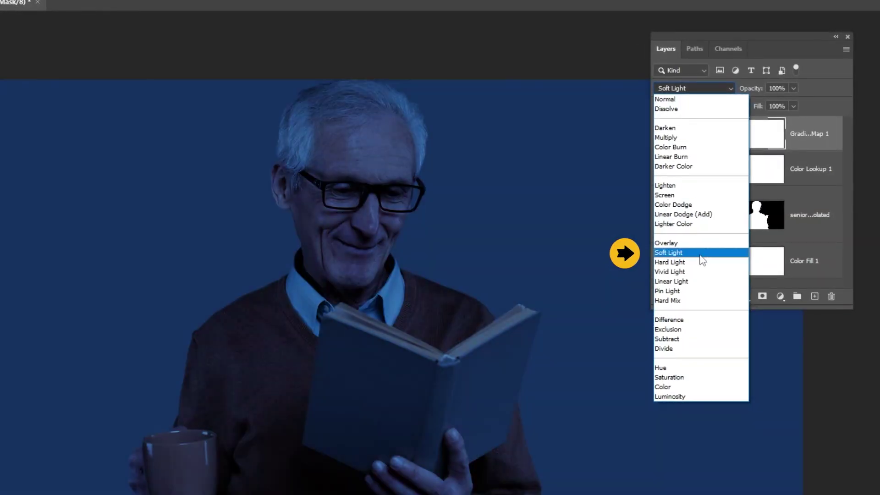
click(701, 256)
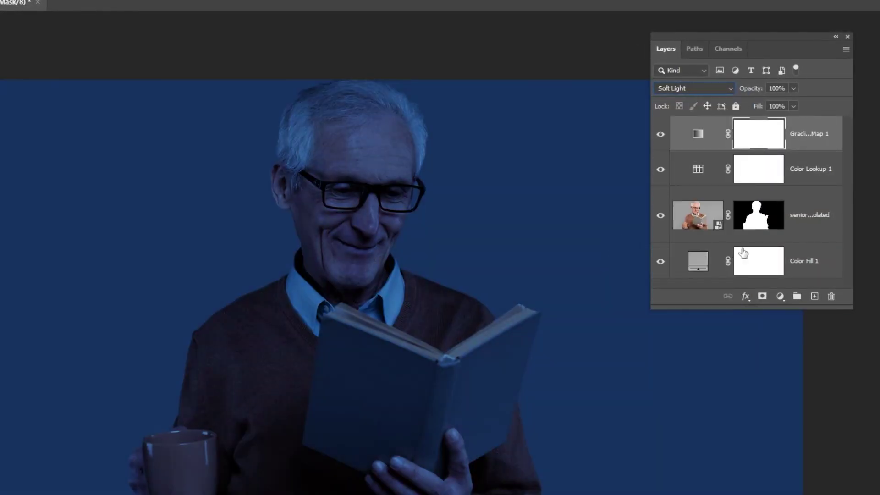
Step: Add a Levels layer with the output white level lowered to about 196
click(784, 302)
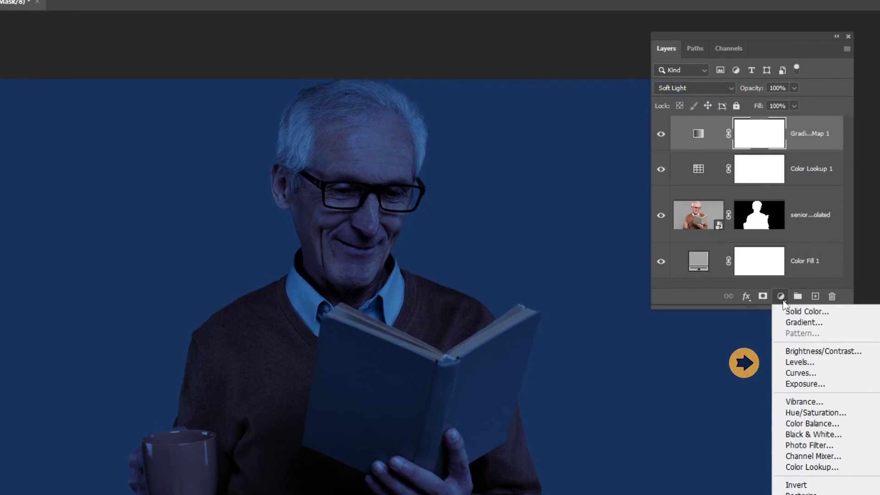
click(797, 362)
drag(222, 314, 213, 314)
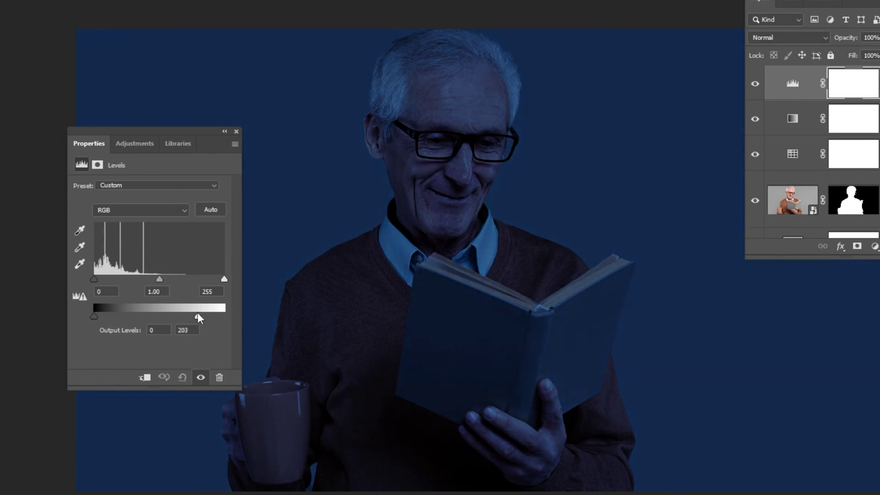
drag(196, 312, 195, 313)
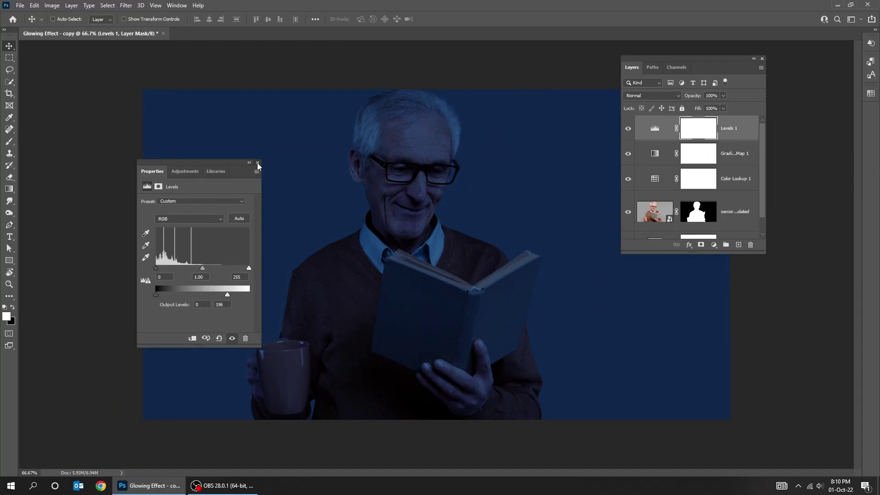
click(258, 164)
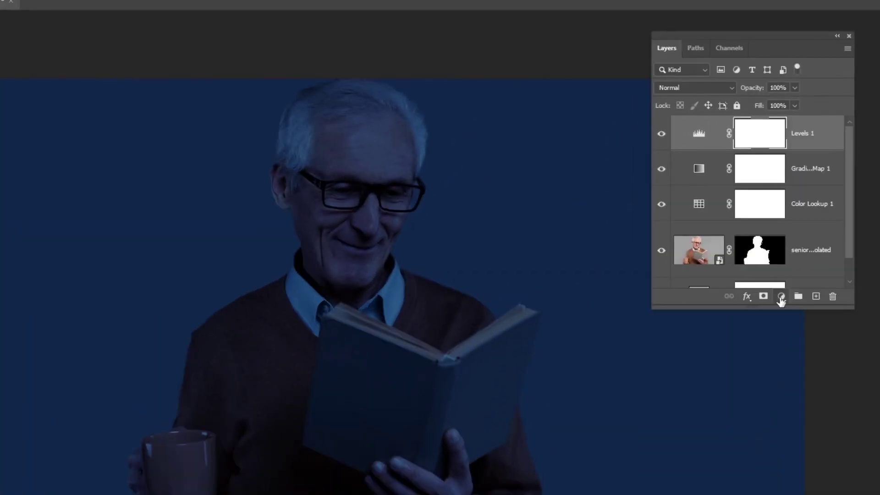
click(713, 244)
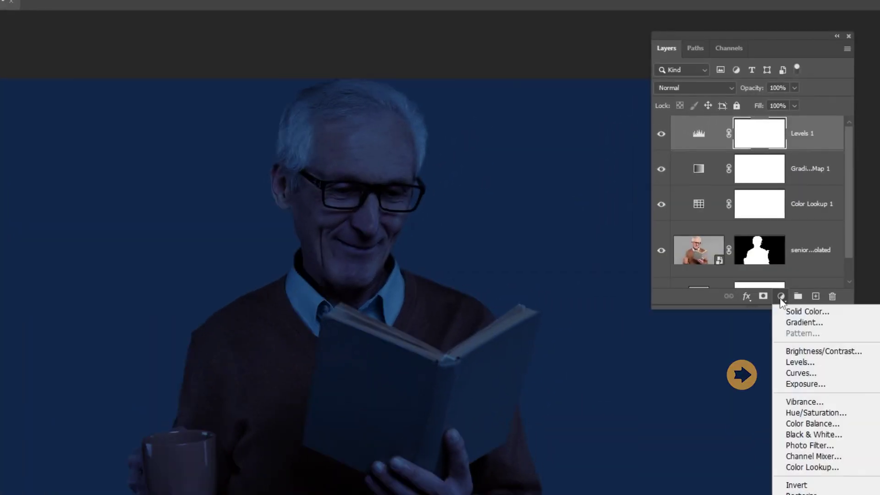
Step: Add a Curves layer with the white input point moved to 158 to brighten highlights
click(821, 373)
click(127, 391)
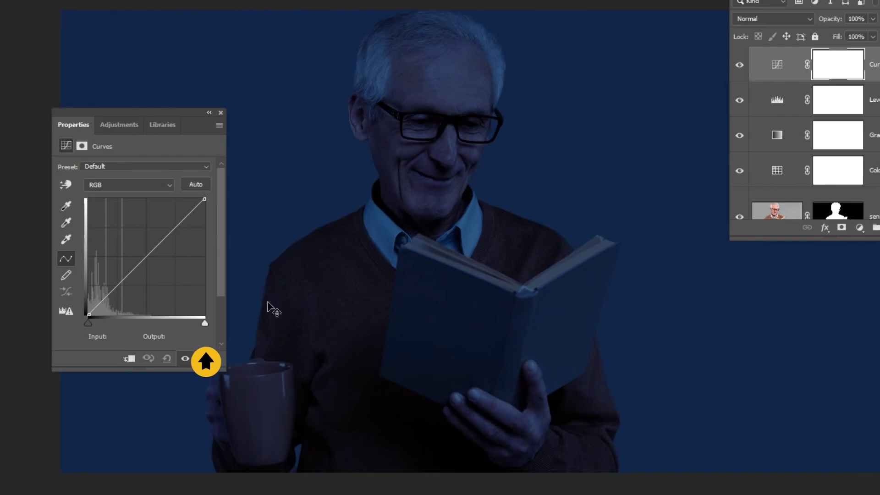
drag(203, 320, 161, 314)
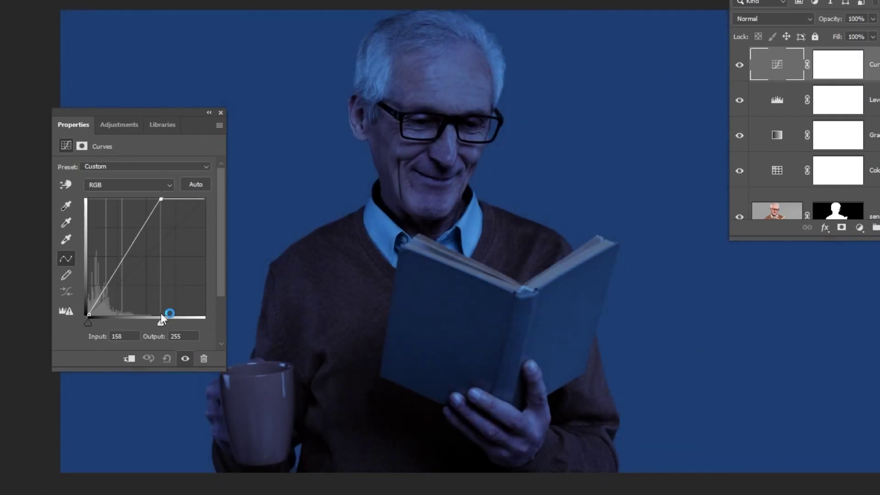
click(220, 113)
Step: Invert the Curves 1 mask to black, hiding the brightening
click(833, 69)
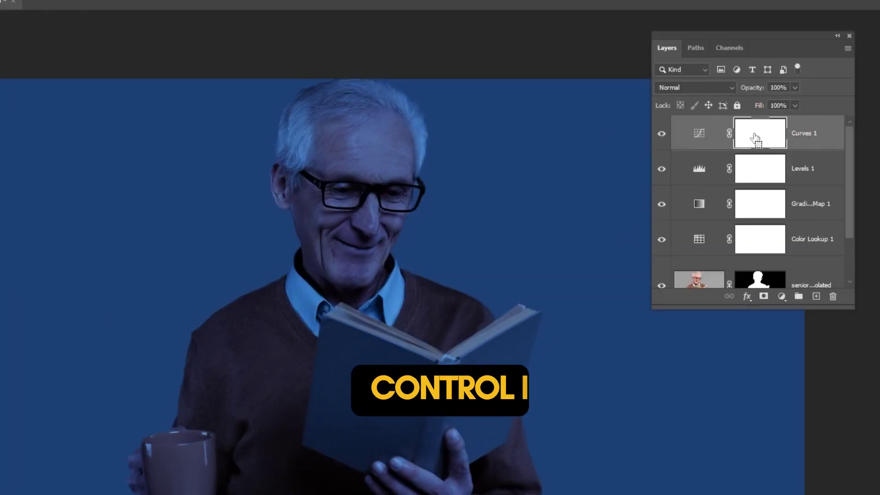
key(ctrl+i)
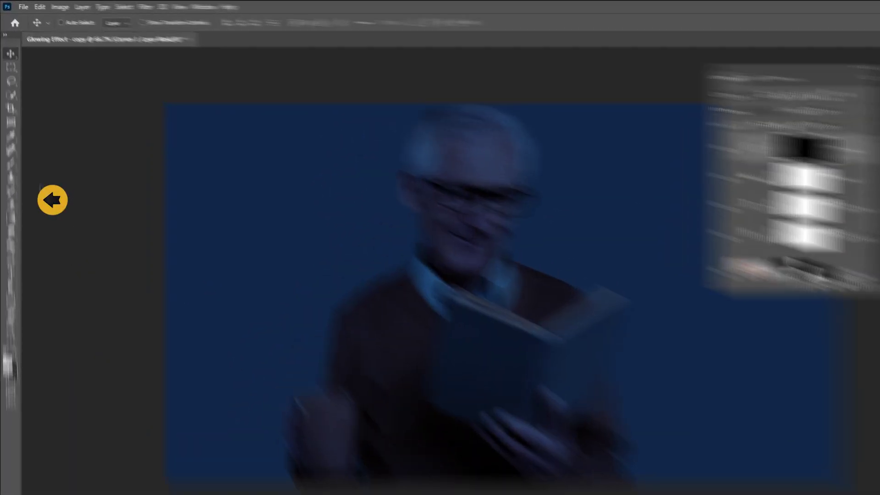
click(10, 142)
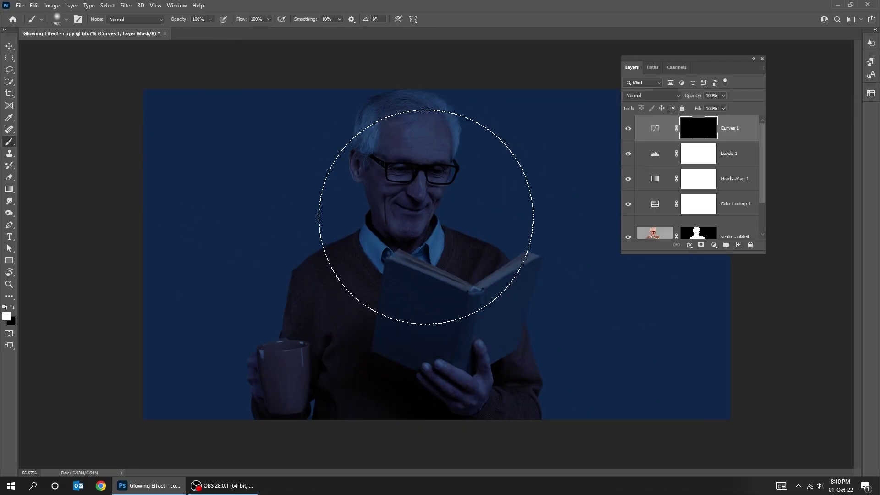
Step: Paint a soft white glow over the face and book in the Curves 1 mask
click(426, 216)
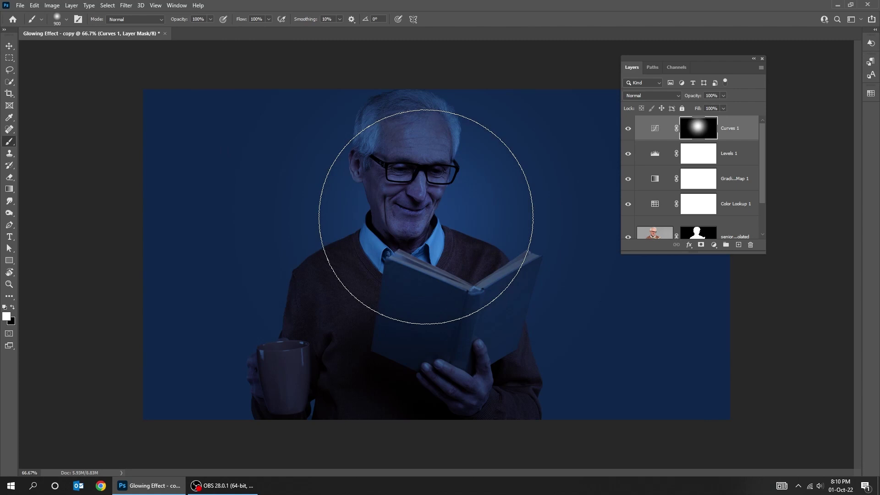
click(426, 216)
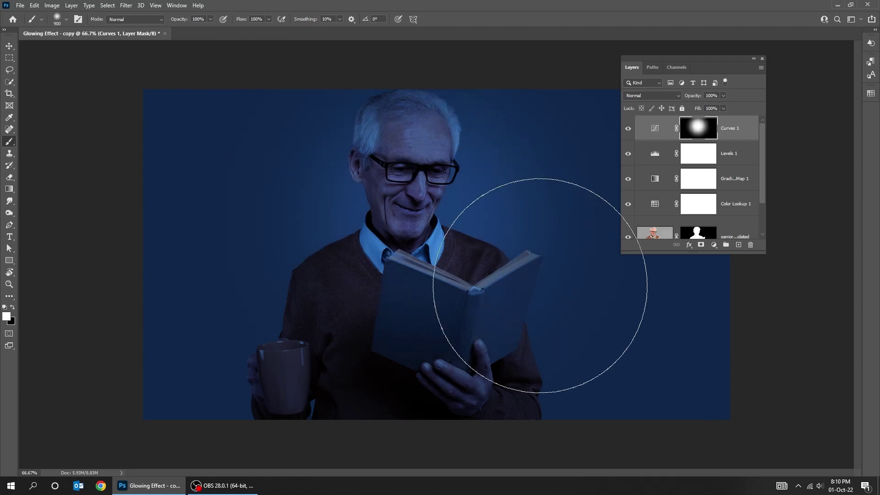
key(v)
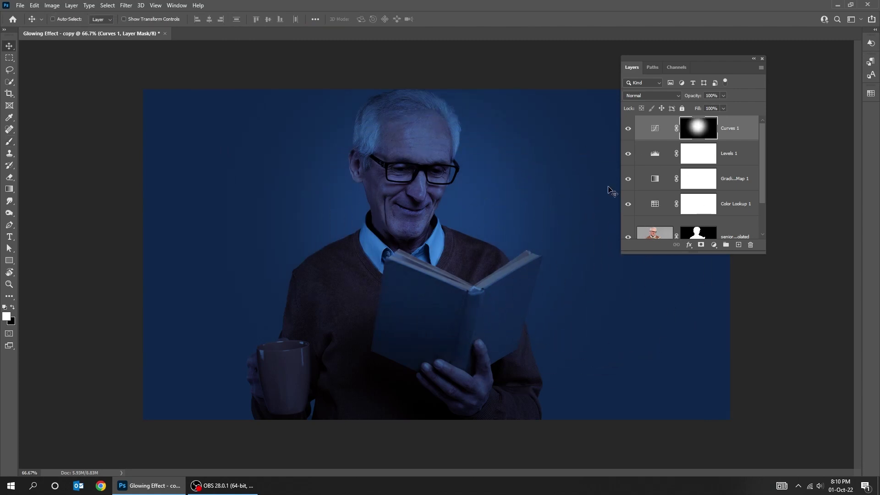
double_click(655, 154)
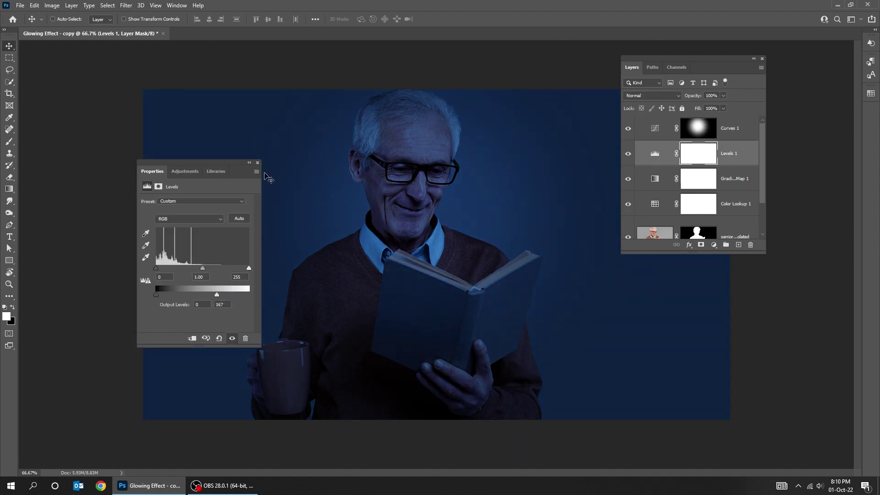
Step: Move the Curves 1 white point to input 109 to brighten the face glow
click(258, 164)
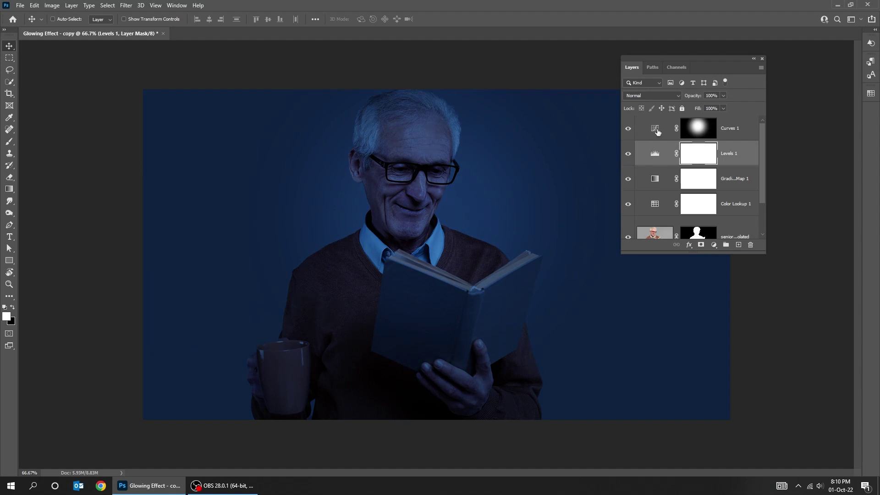
double_click(655, 129)
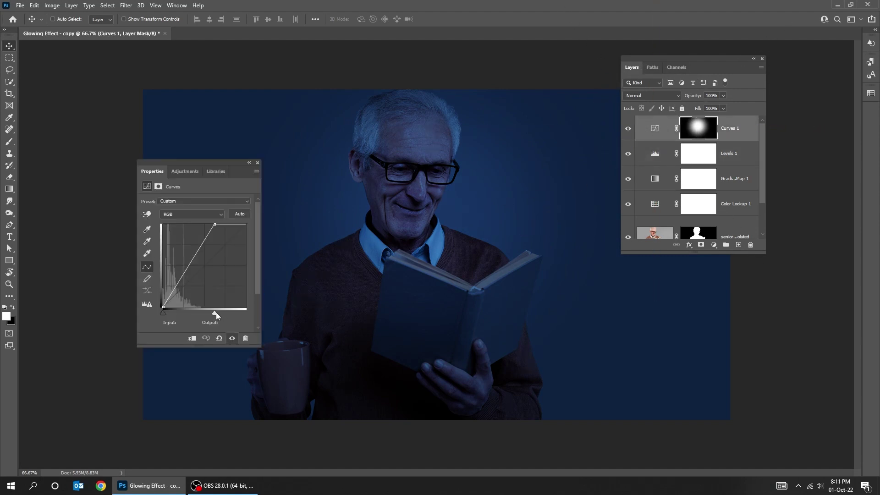
drag(207, 314, 203, 314)
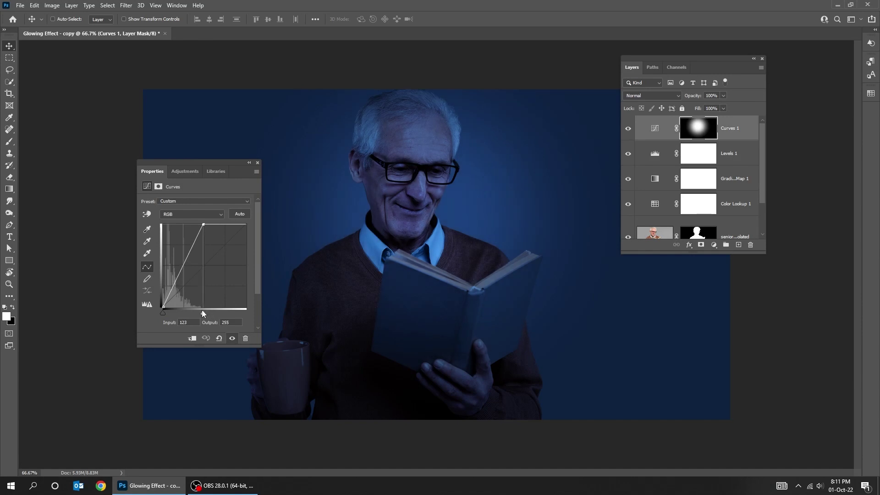
click(258, 164)
key(p)
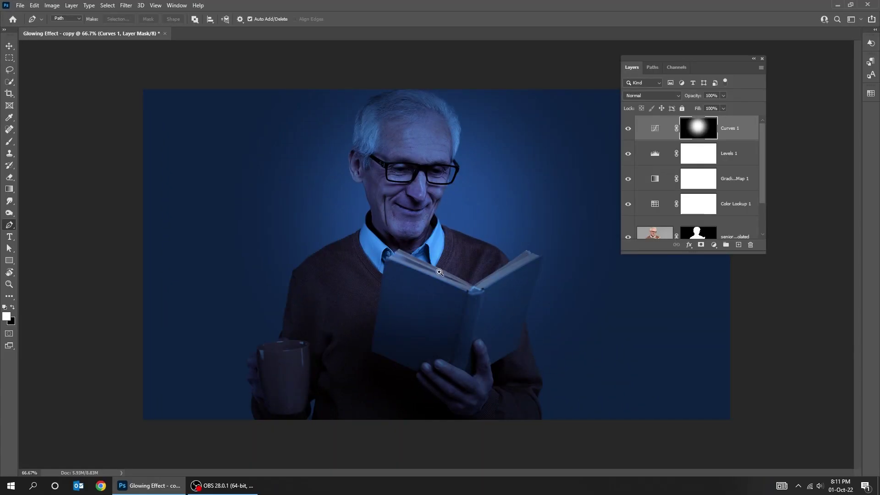
Step: Trace a pen path around the open book's upper page edges and convert it to a selection
drag(439, 272, 149, 273)
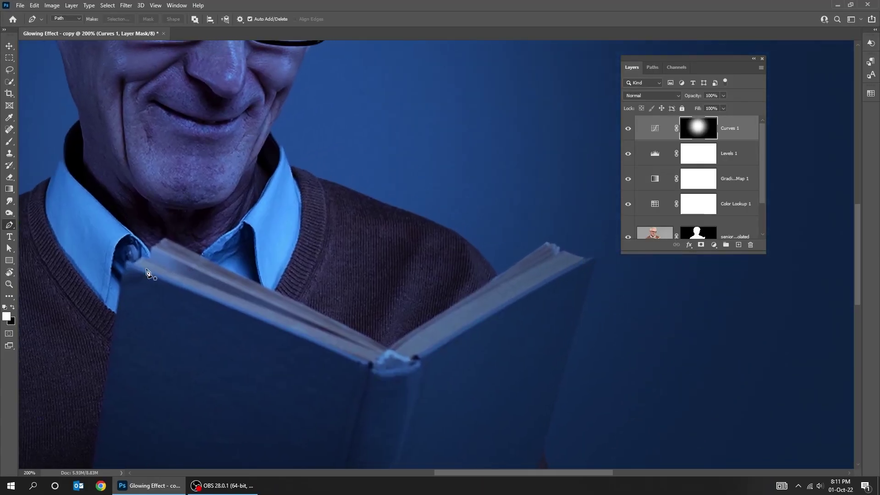
click(134, 263)
click(386, 350)
scroll(388, 353, up, 2)
drag(387, 354, 319, 305)
click(405, 262)
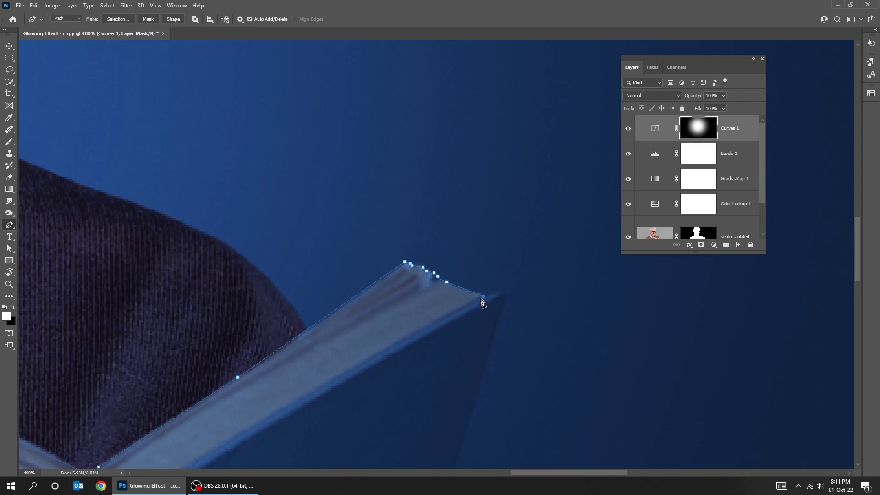
drag(223, 468, 402, 308)
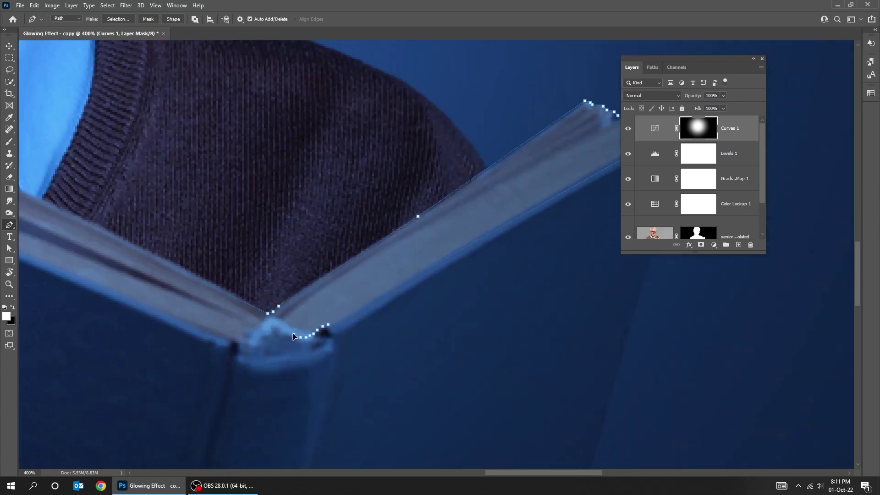
drag(234, 346, 507, 444)
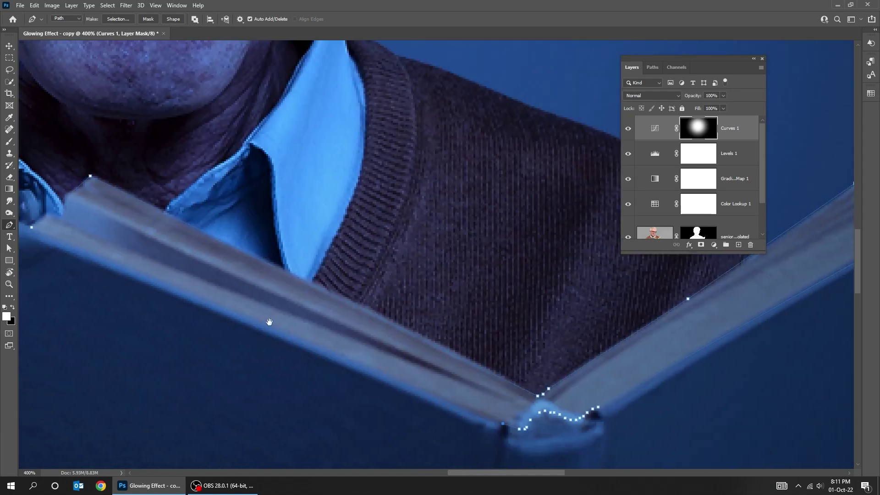
drag(121, 278, 298, 322)
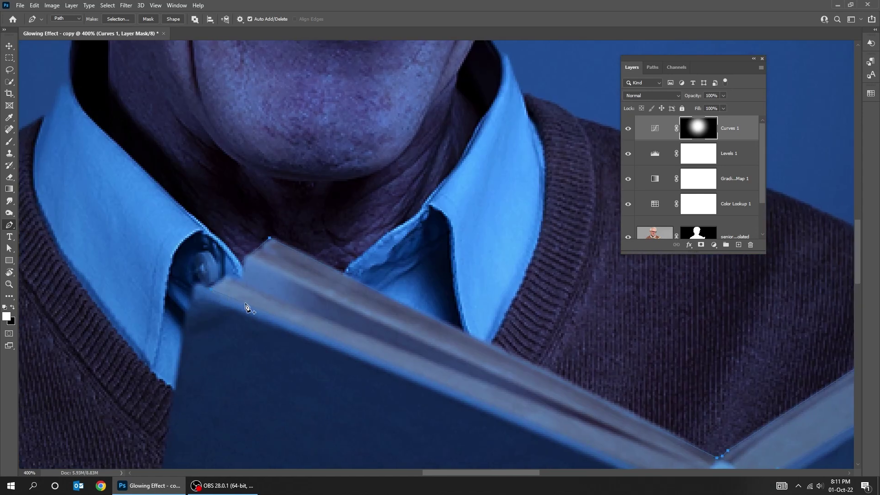
key(ctrl+0)
key(ctrl+Return)
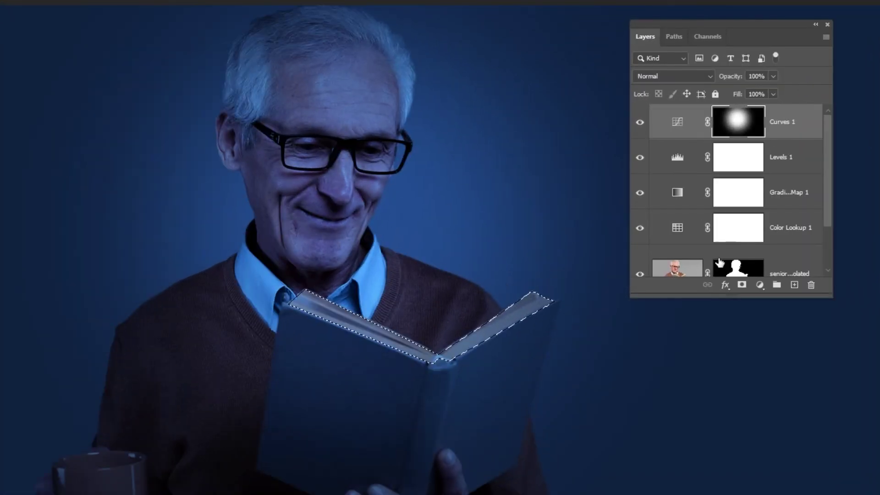
Step: Copy the selected book pages from the photo onto a new layer at the top of the stack
drag(734, 129, 731, 213)
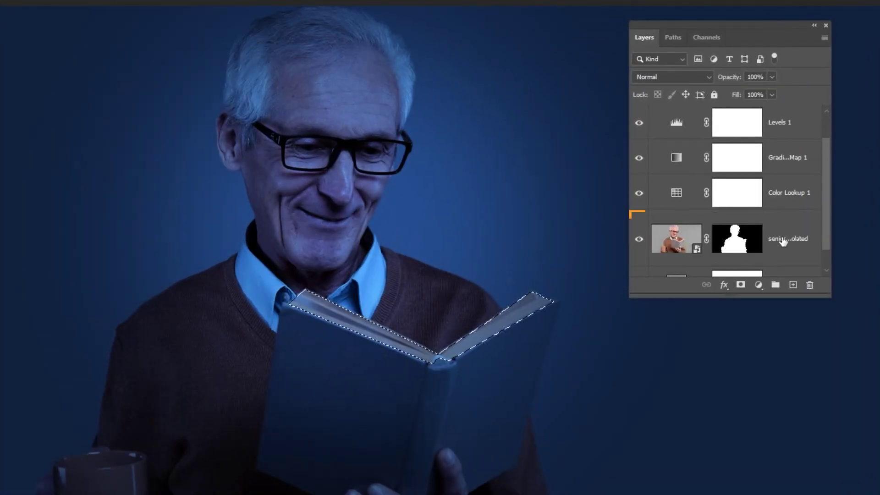
click(782, 241)
key(ctrl+j)
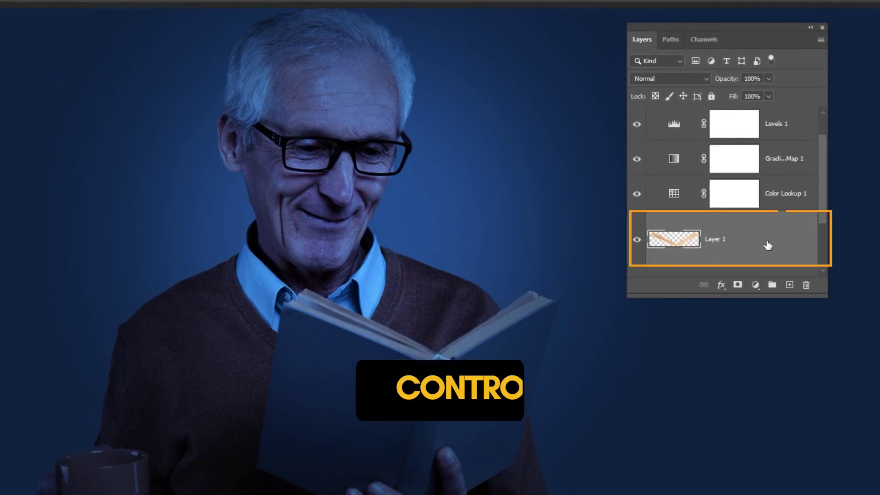
key(ctrl+shift+bracketright)
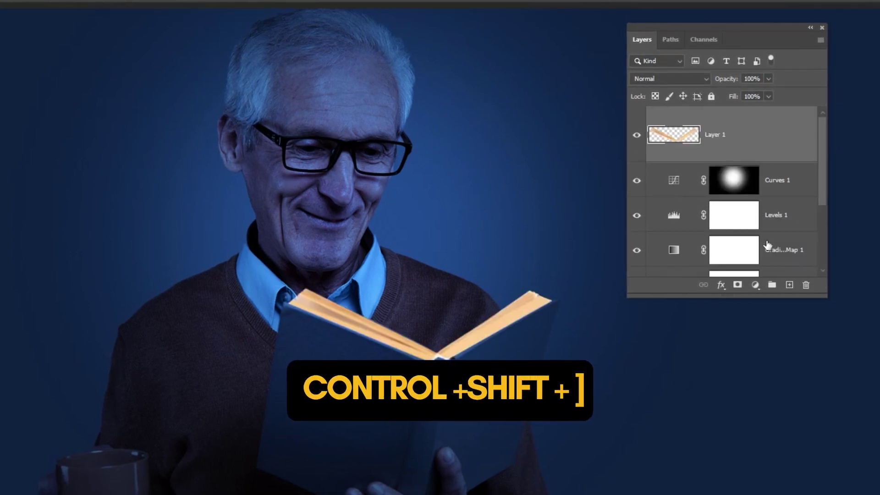
Step: Convert Layer 1 to a smart object and rename it 'paper'
right_click(745, 145)
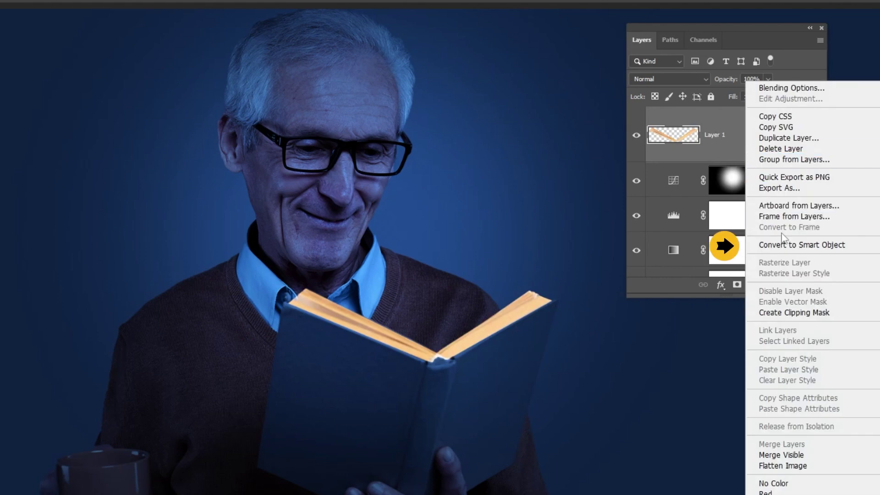
click(788, 246)
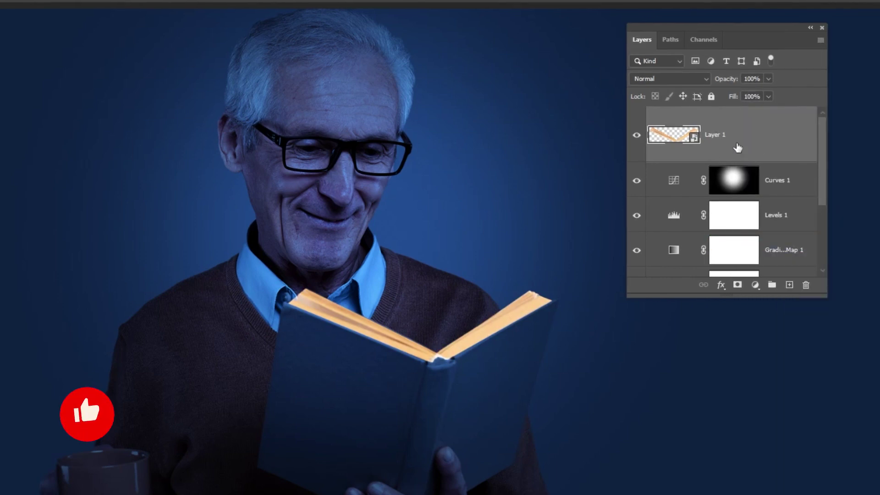
double_click(719, 136)
text(papers)
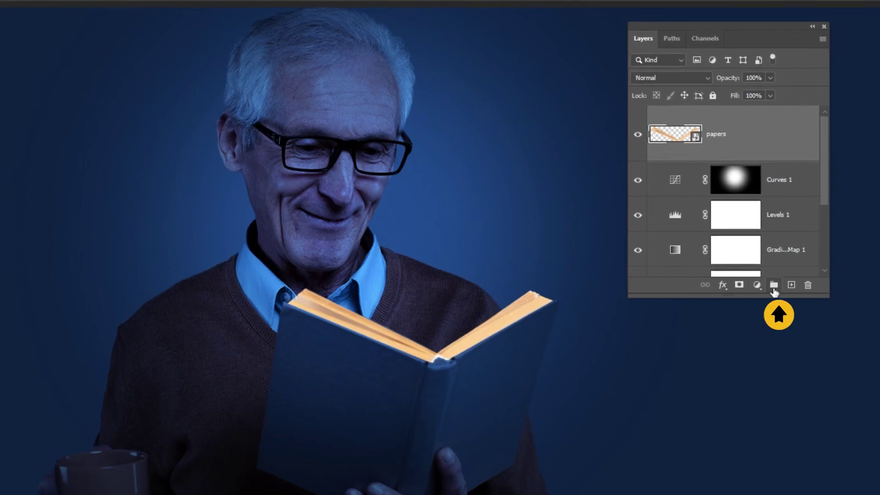
Step: Put the paper layer into a new group and colour-code the group red
click(773, 284)
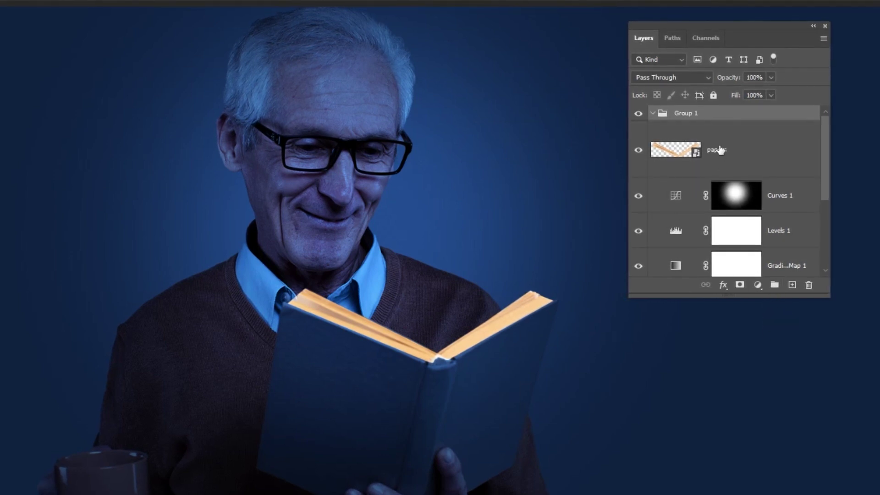
drag(718, 155, 719, 154)
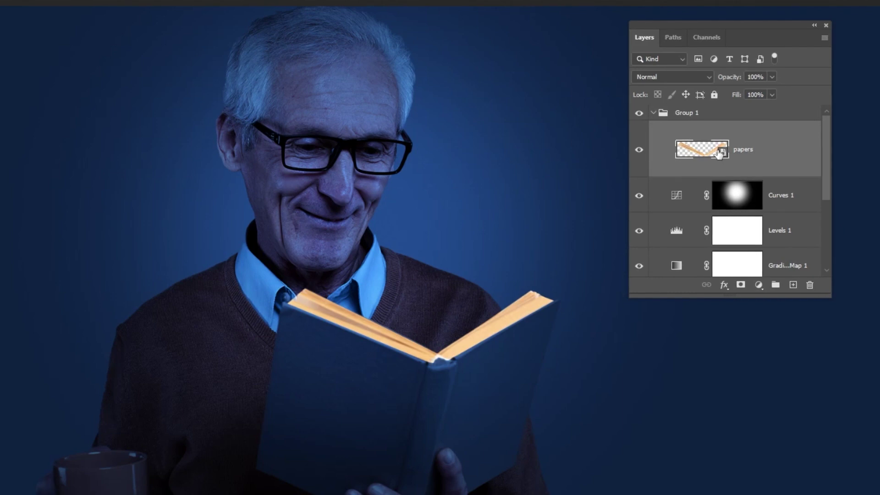
click(693, 116)
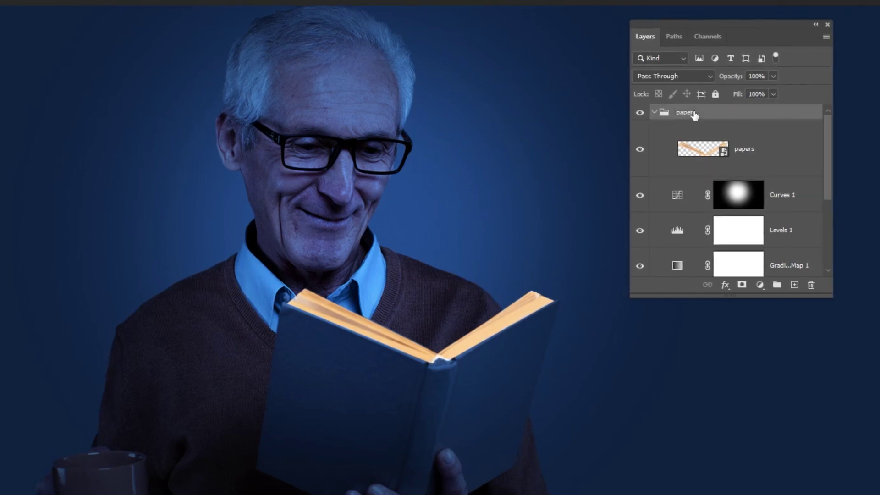
right_click(737, 118)
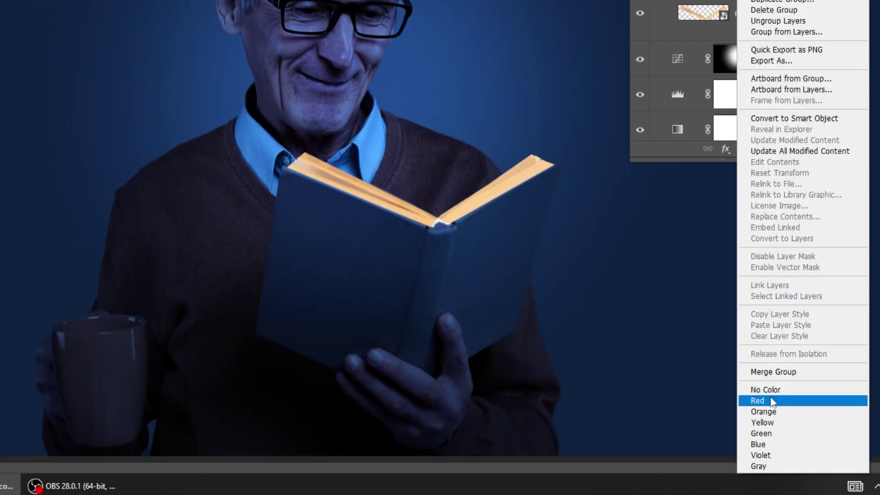
click(772, 401)
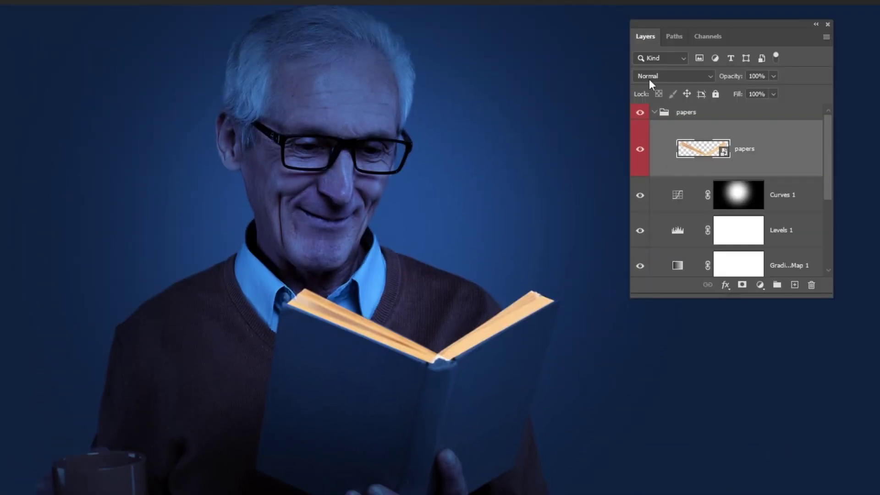
Step: Blend the papers layer as Linear Dodge (Add) and blur it with a 5-pixel Gaussian Blur
click(683, 76)
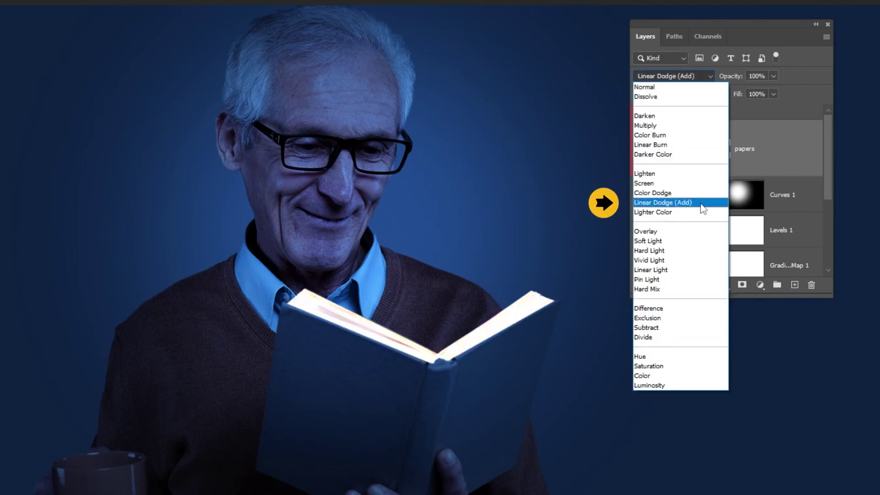
click(701, 205)
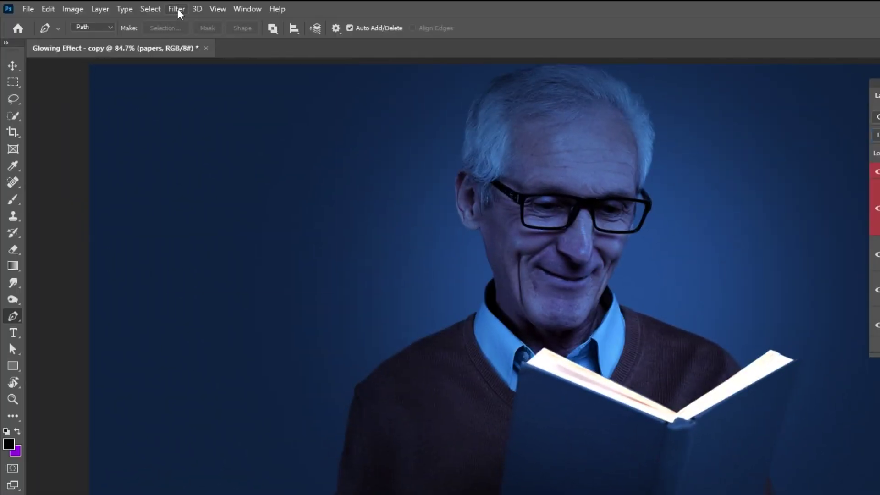
click(176, 9)
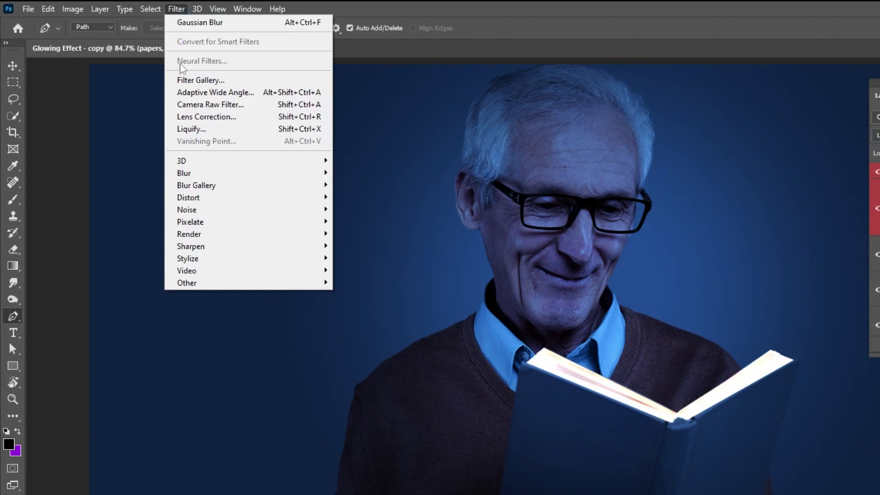
mouse_move(192, 173)
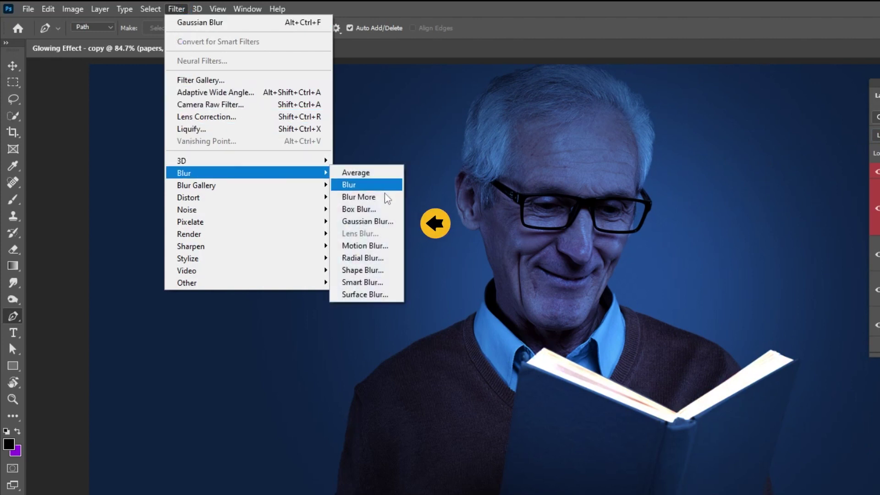
click(389, 221)
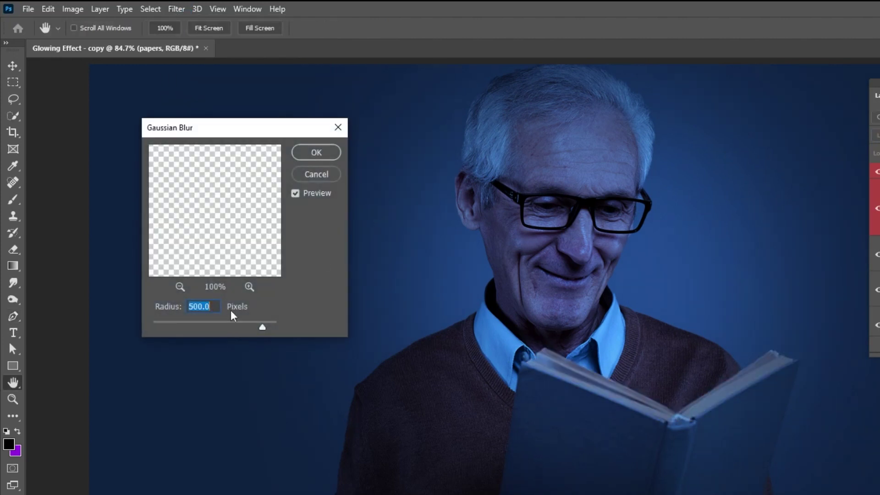
text(5)
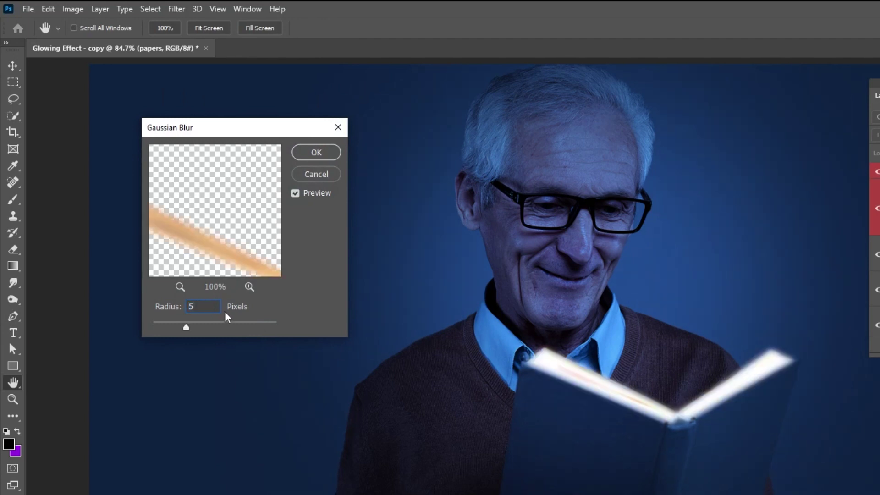
click(333, 154)
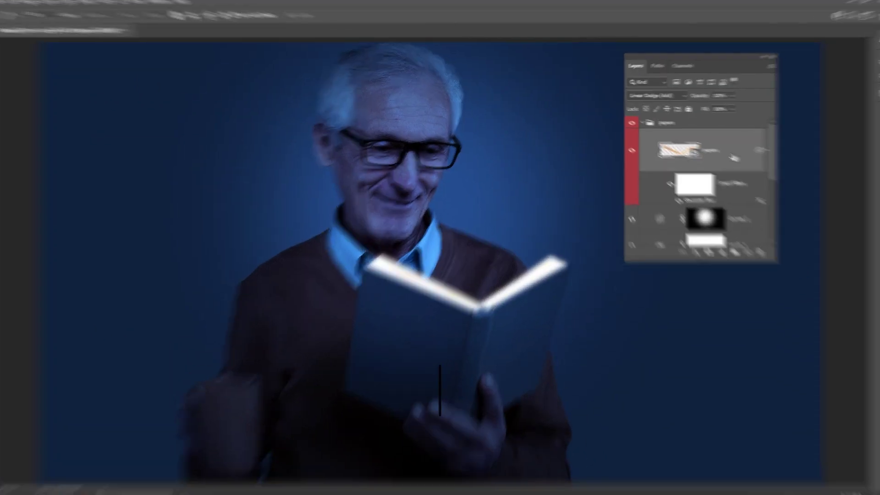
Step: Duplicate the papers layer three times, re-blurring the copies at 100, 250 and 300 pixels
key(ctrl+j)
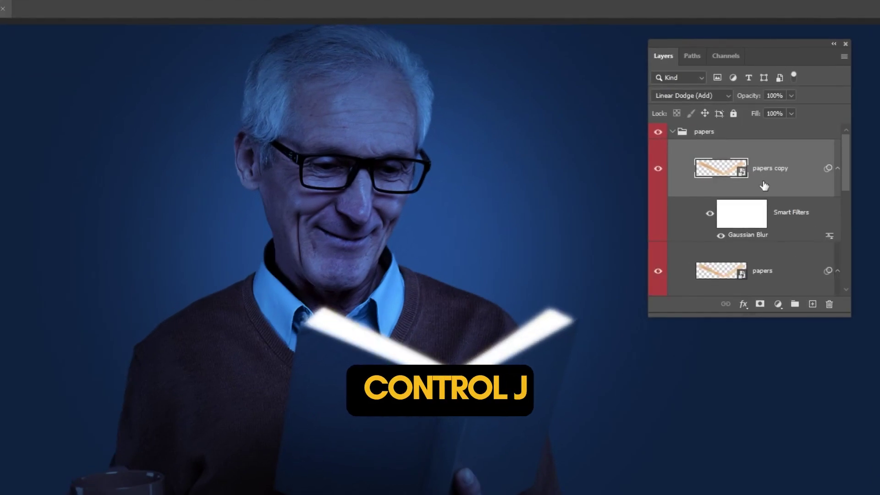
double_click(748, 236)
text(10)
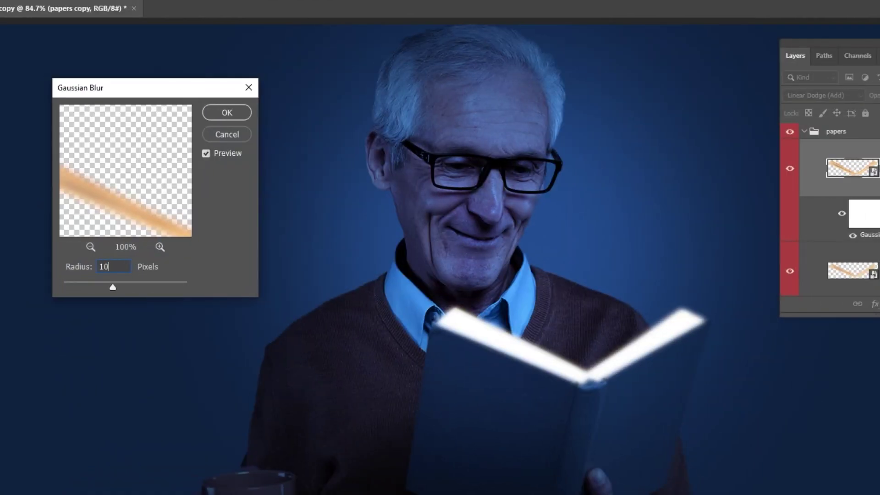
text(0)
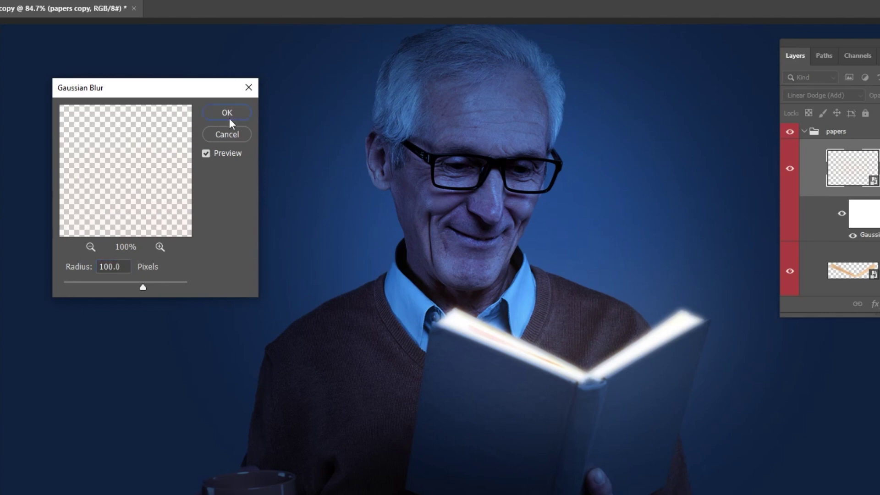
click(227, 113)
key(ctrl+j)
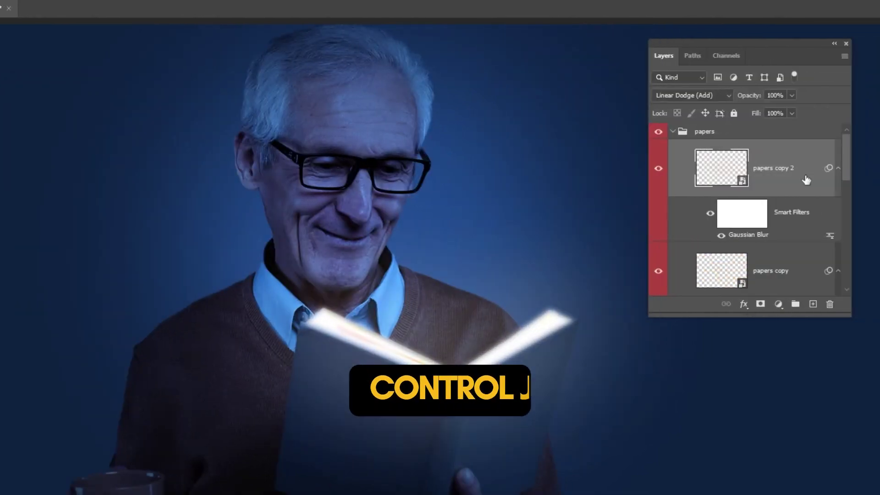
double_click(736, 234)
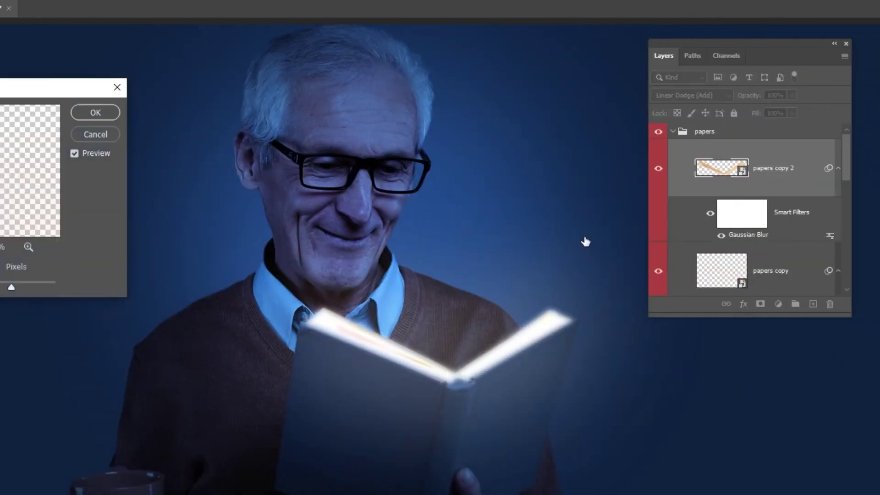
text(250)
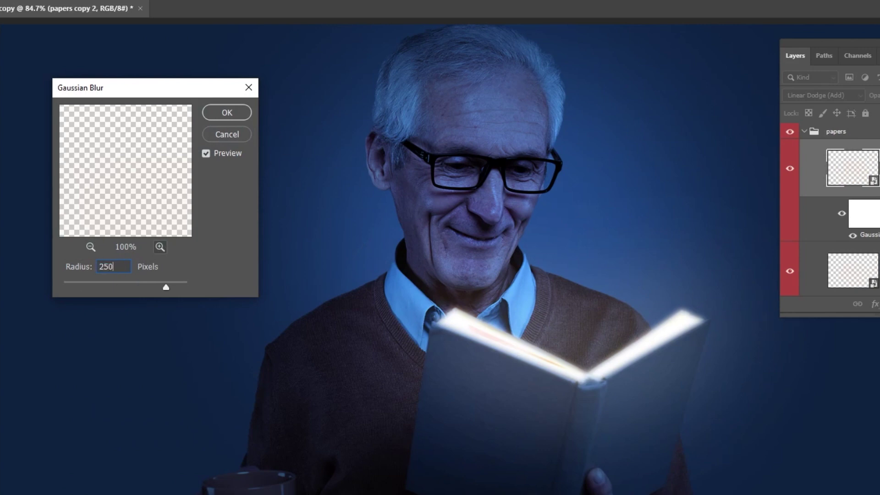
key(Return)
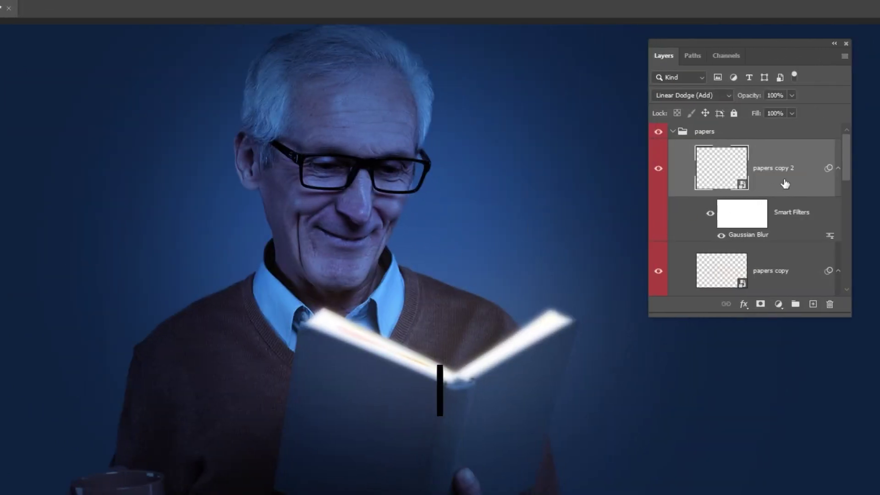
key(ctrl+j)
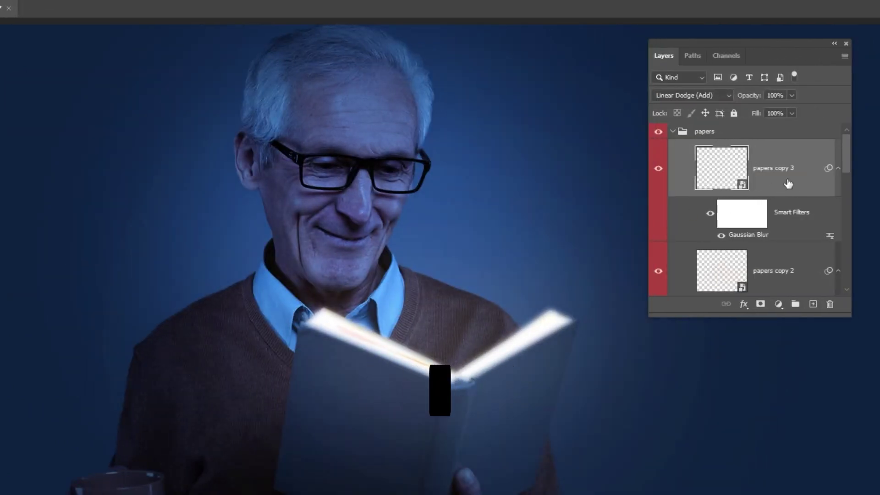
double_click(729, 234)
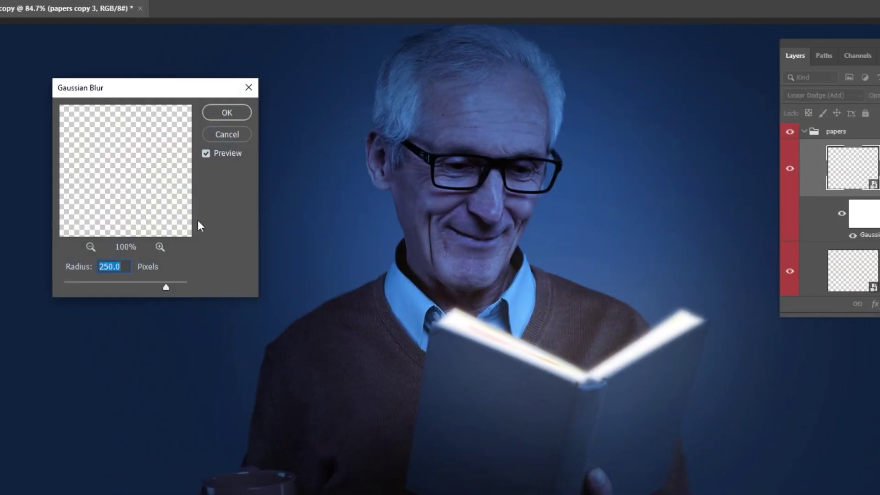
text(300)
key(Return)
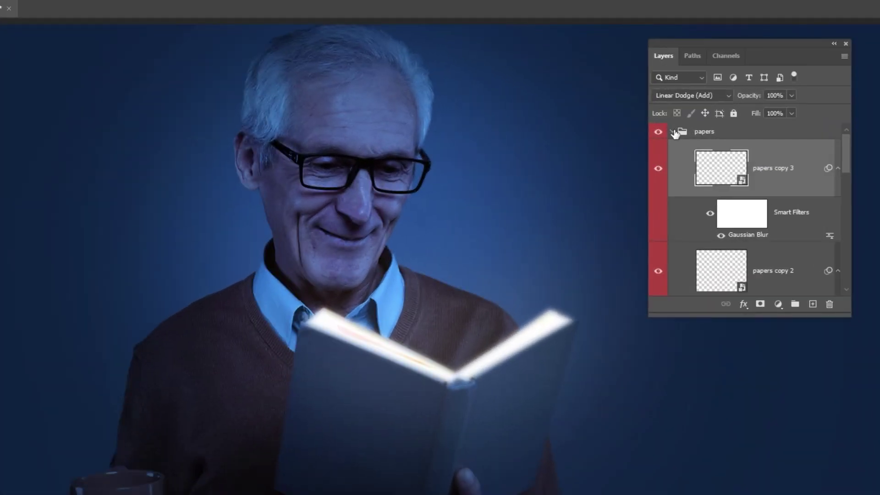
Step: Give the collapsed papers group a white layer mask and ready a 200-pixel brush
click(673, 132)
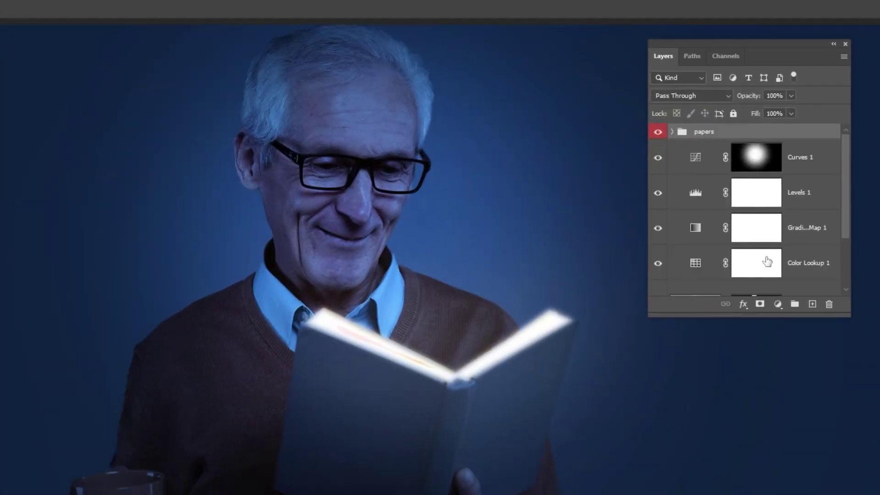
click(760, 305)
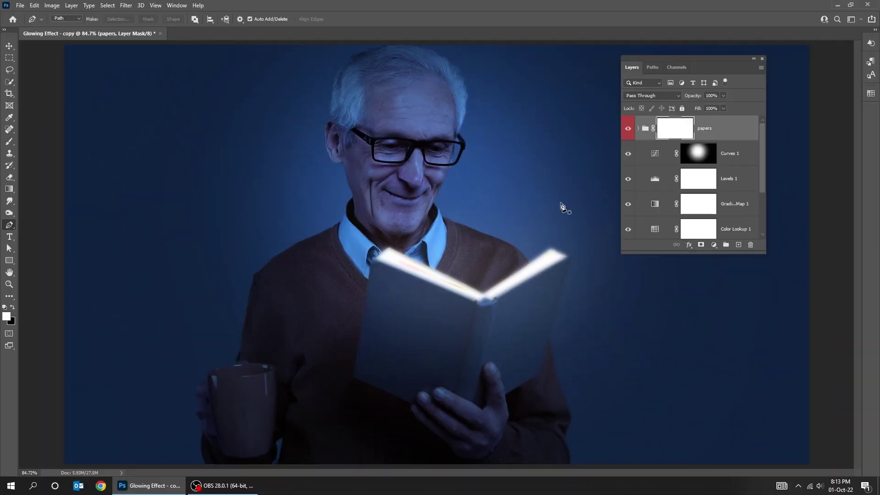
key(b)
key(bracketleft)
key(bracketleft)
key(bracketleft)
key(bracketleft)
key(bracketleft)
key(bracketleft)
key(bracketleft)
key(bracketleft)
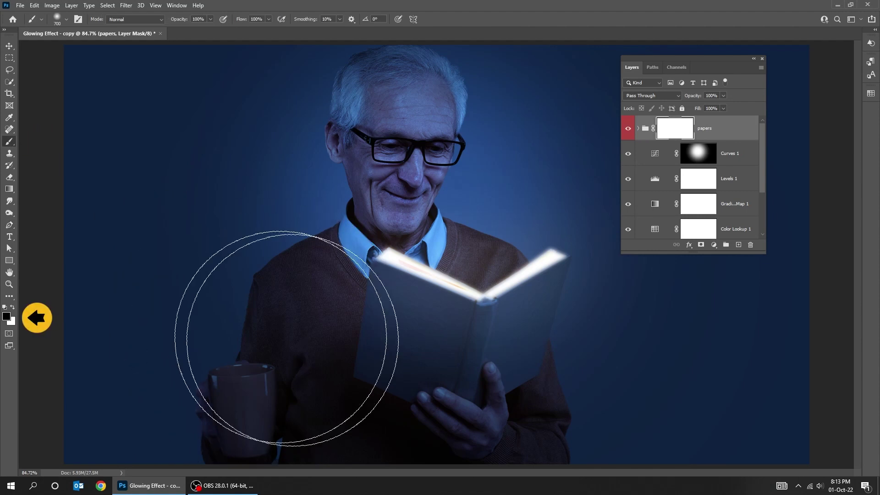